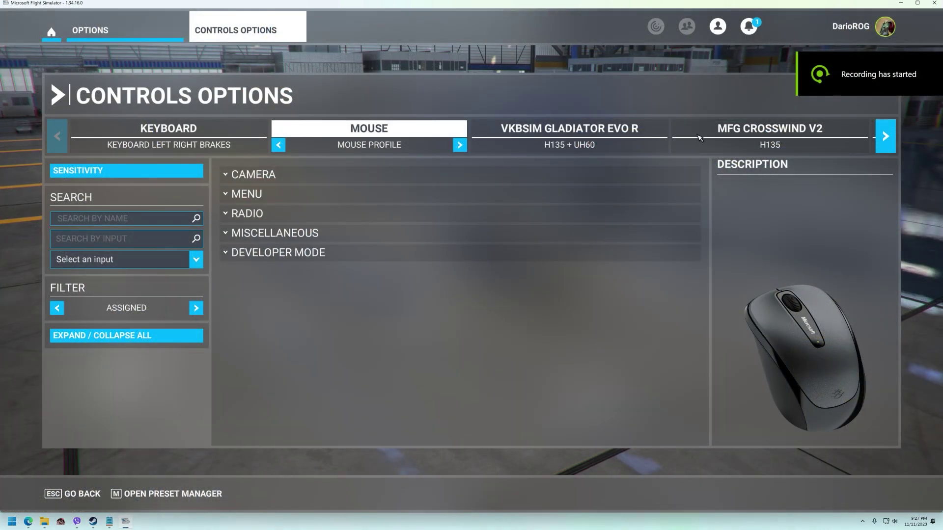
- On the MFG Crosswind V2 pedals, confirm rudder is bound to reversed R-Axis Z and review its sensitivity curve
{"action": "left_click", "coordinate": [730, 129]}
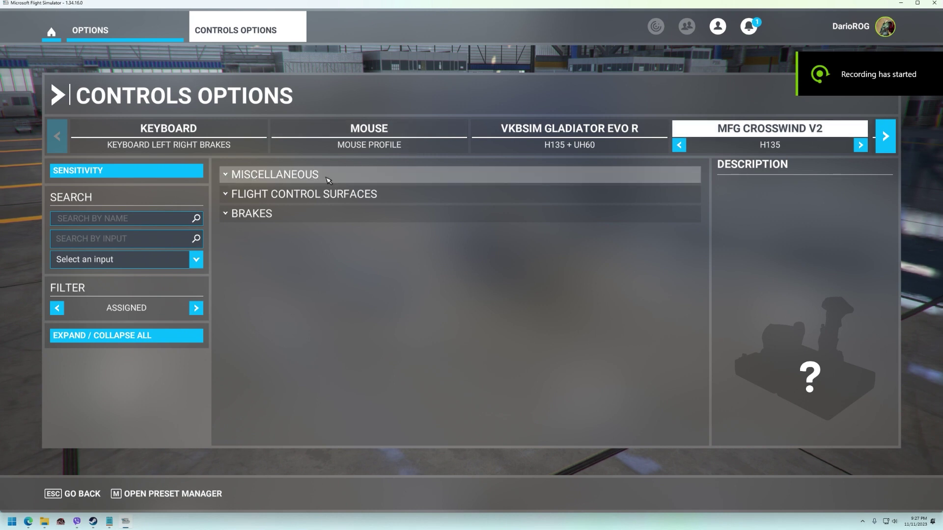
{"action": "left_click", "coordinate": [324, 195]}
{"action": "left_click", "coordinate": [313, 212]}
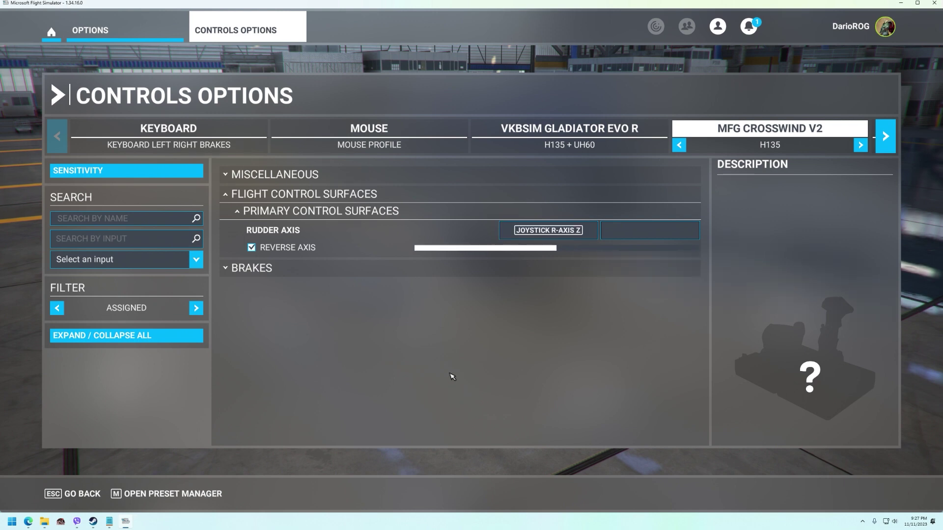
{"action": "left_click", "coordinate": [140, 179]}
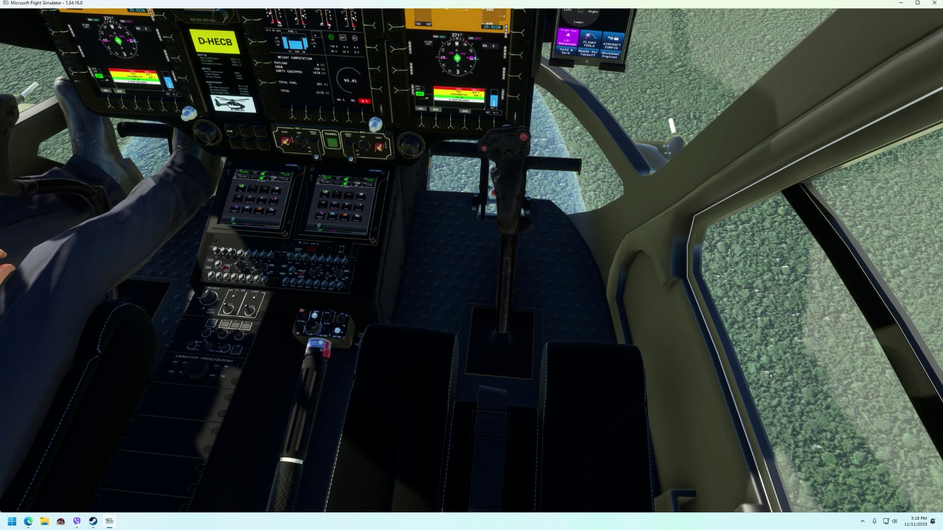
- Review the VKBsim Gladiator EVO R's reversed elevator and aileron axes under Primary Control Surfaces
{"action": "key", "text": "ctrl+c"}
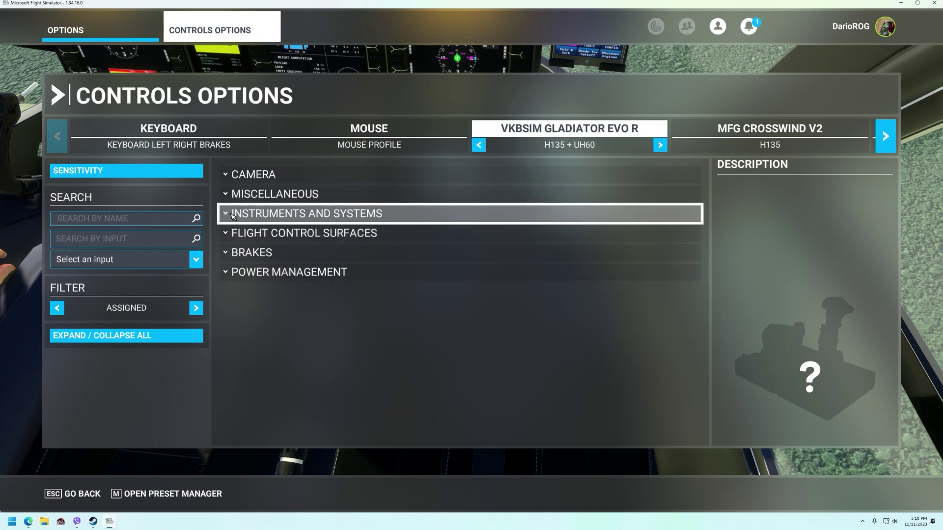
{"action": "left_click", "coordinate": [233, 215]}
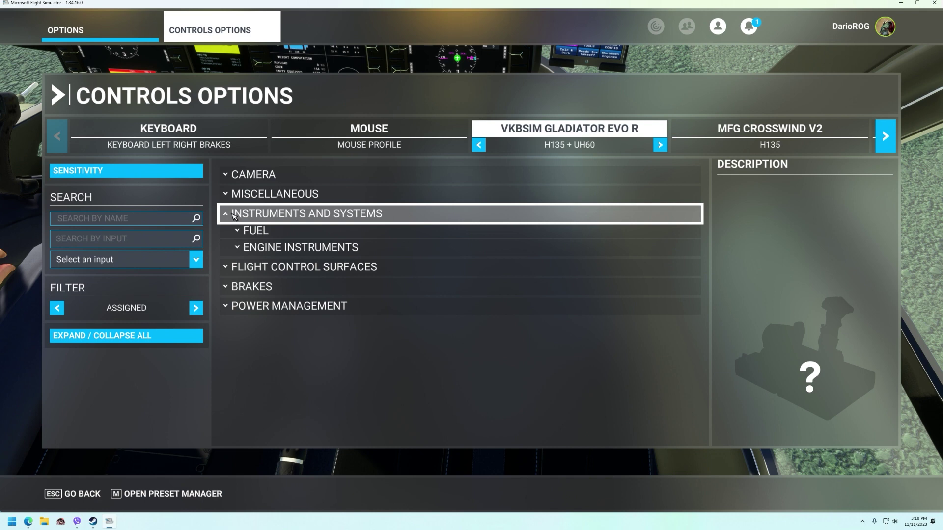
{"action": "left_click", "coordinate": [233, 215]}
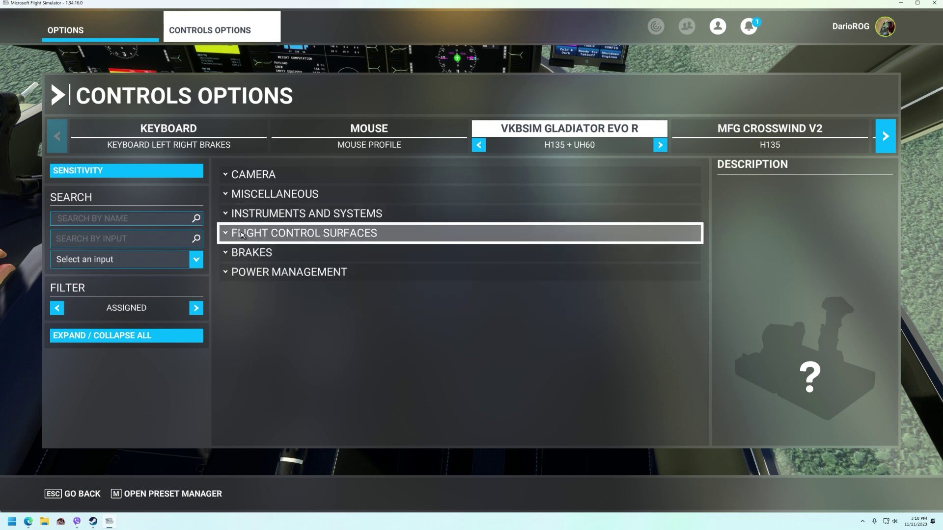
{"action": "left_click", "coordinate": [241, 235]}
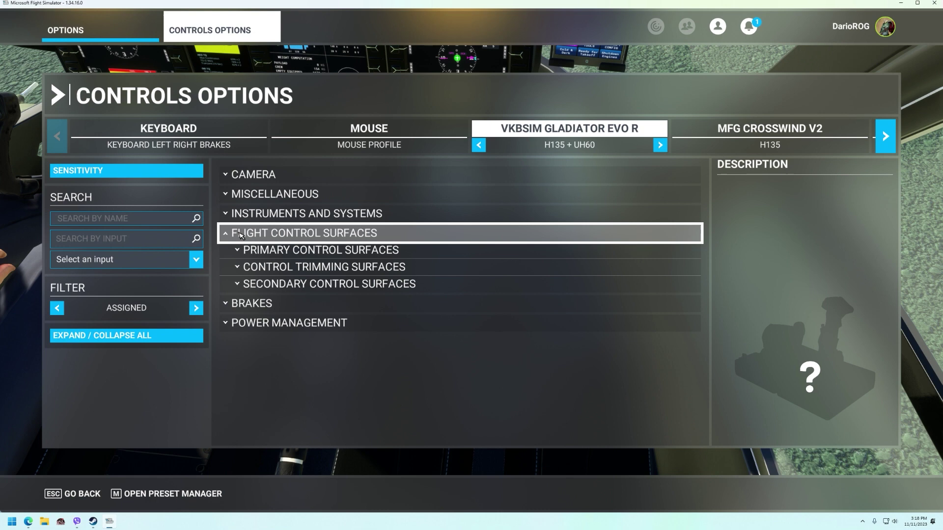
{"action": "left_click", "coordinate": [251, 252]}
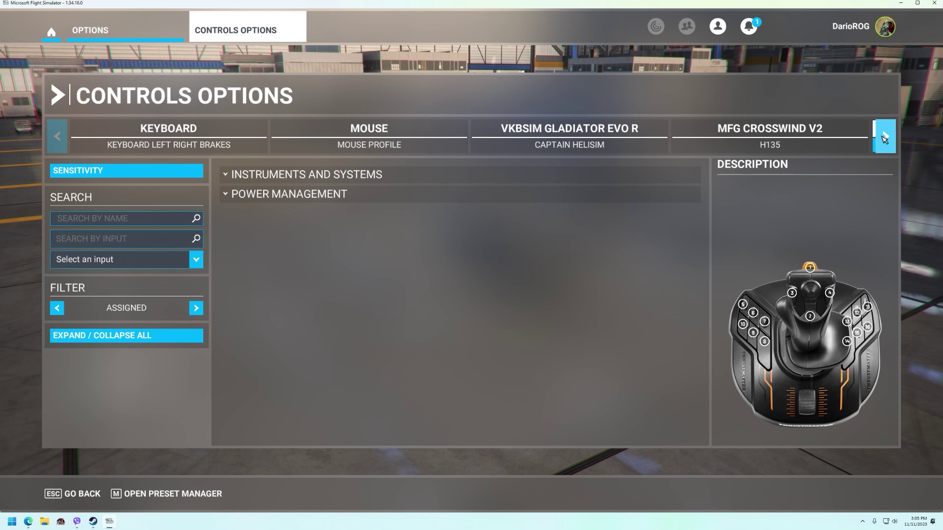
- On the T.16000M, check collective on reversed L-Axis Y and propeller on R-Axis Z
{"action": "left_click", "coordinate": [884, 137]}
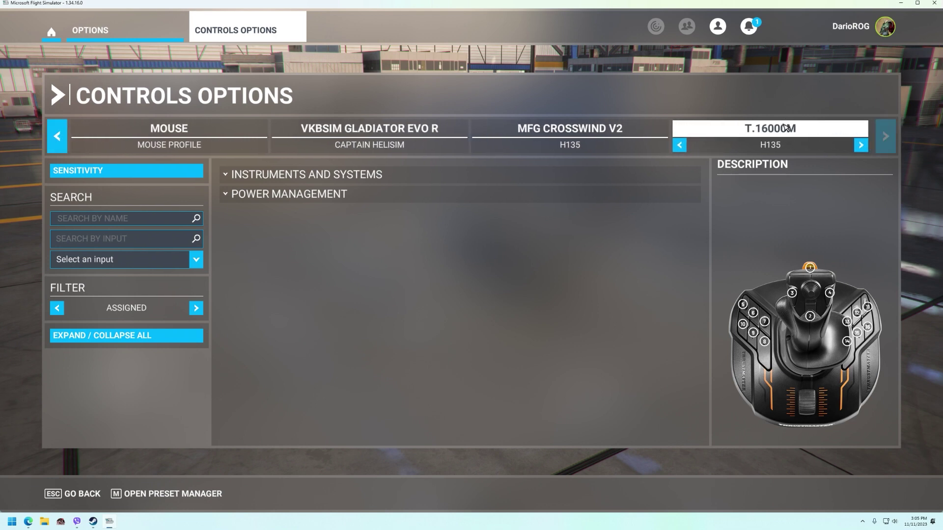
{"action": "left_click", "coordinate": [885, 138]}
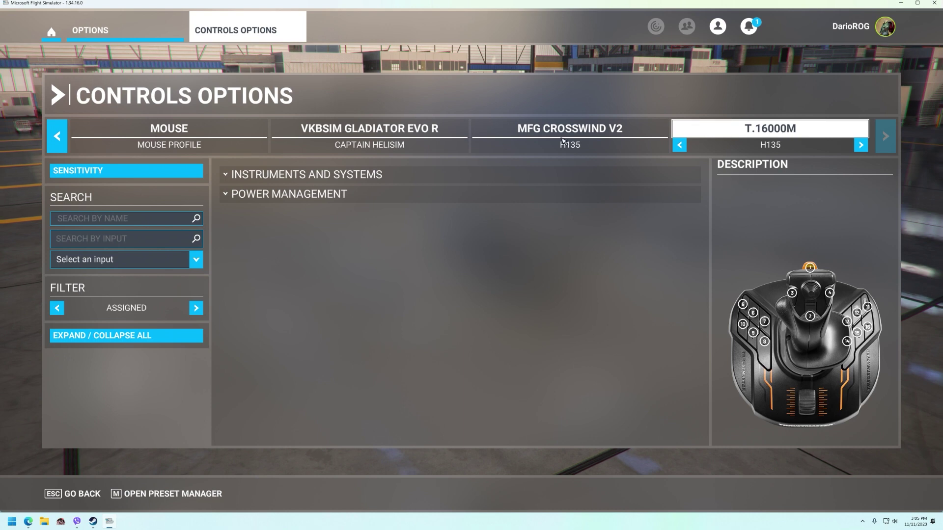
{"action": "left_click", "coordinate": [226, 199]}
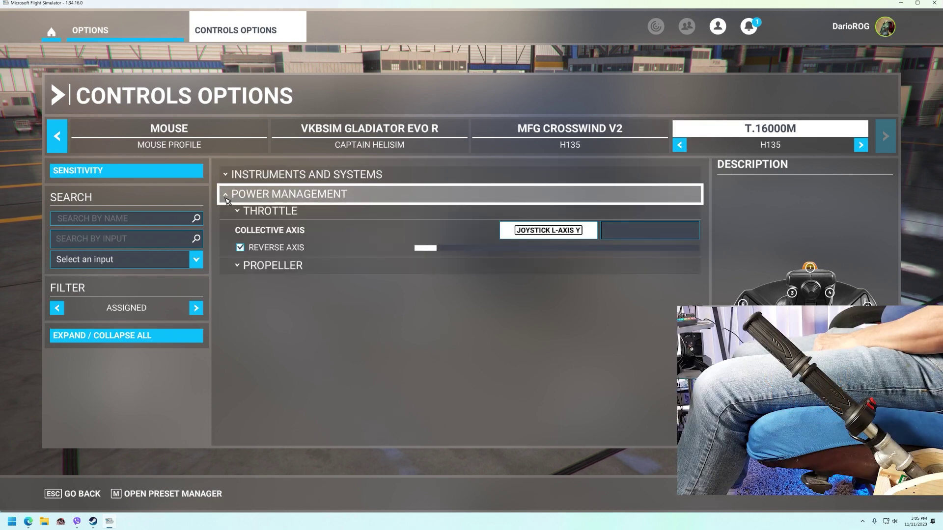
{"action": "left_click", "coordinate": [238, 267]}
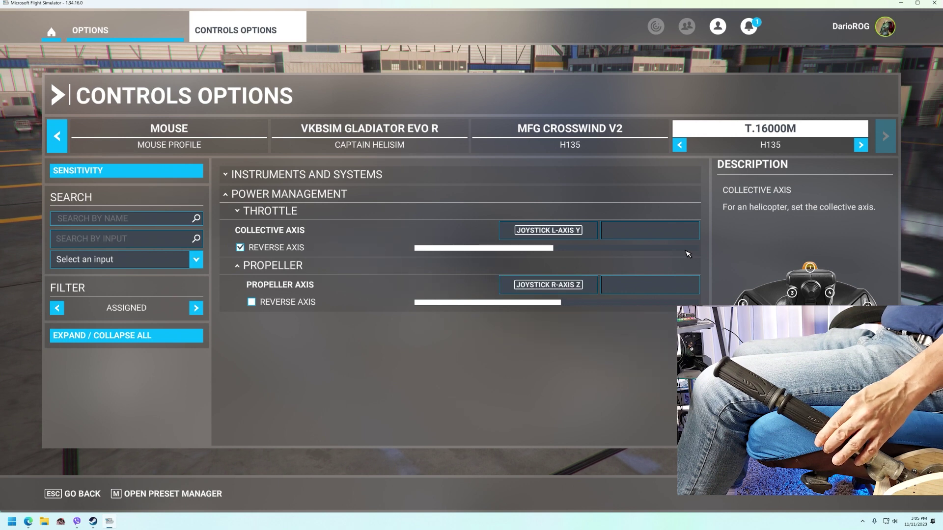
{"action": "left_click", "coordinate": [166, 174]}
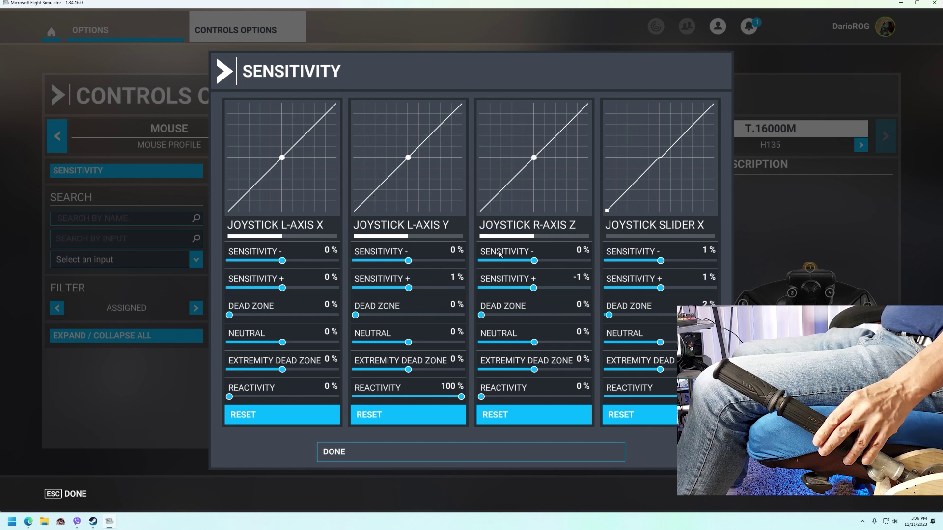
{"action": "left_click", "coordinate": [443, 452]}
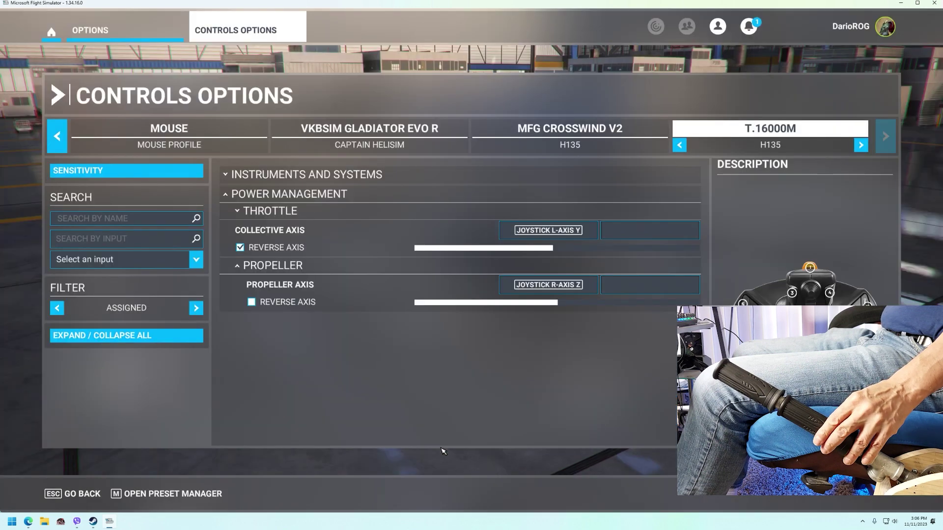